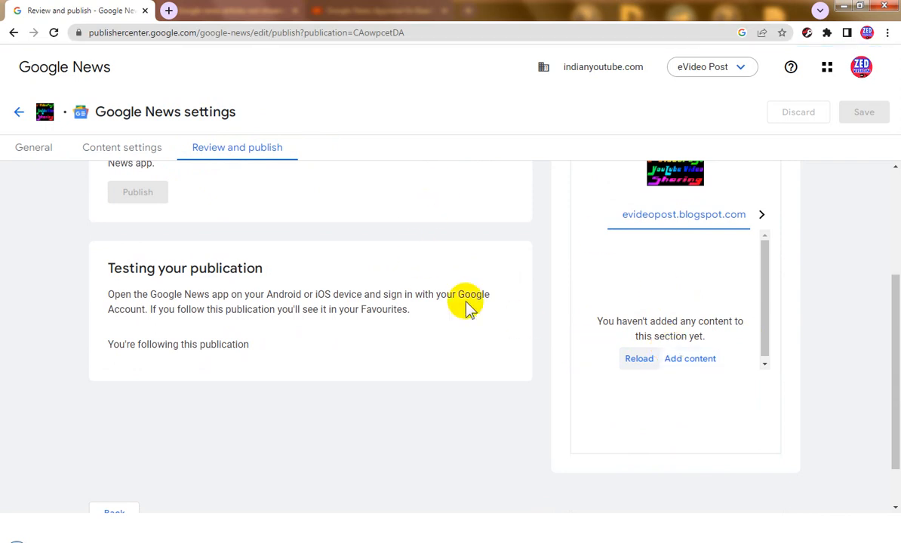
Review the reported empty sections and delete the evideopost.blogspot.com web location section.
{"action": "scroll", "coordinate": [498, 306], "scroll_direction": "up", "scroll_amount": 3}
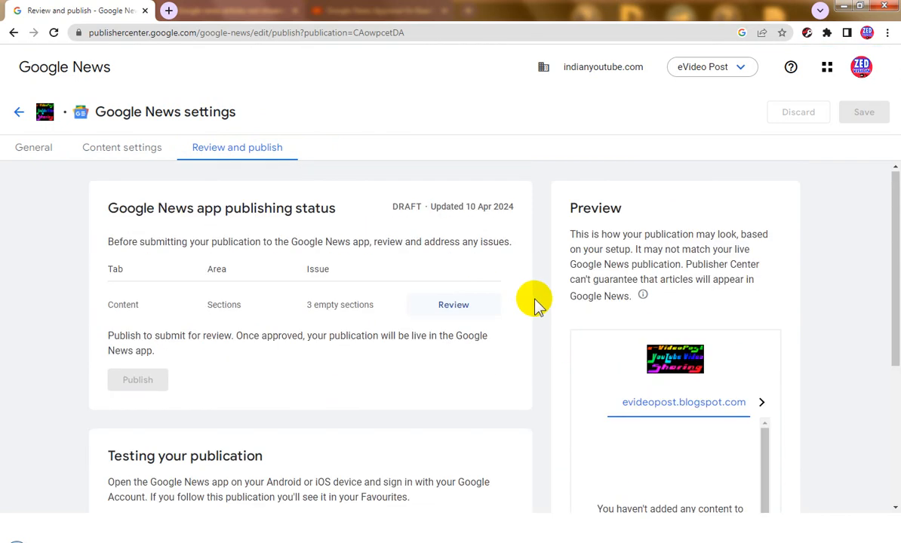
{"action": "left_click", "coordinate": [449, 310]}
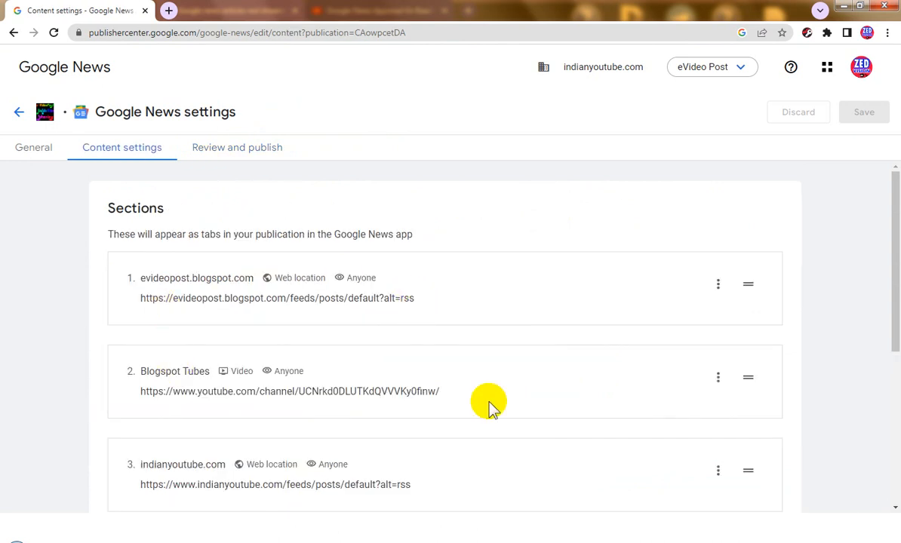
{"action": "left_click", "coordinate": [717, 288]}
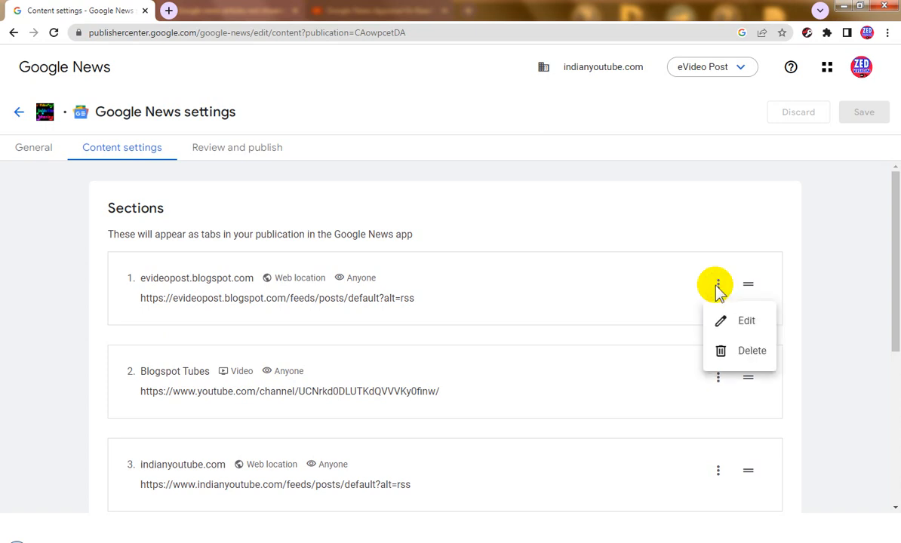
{"action": "left_click", "coordinate": [748, 352]}
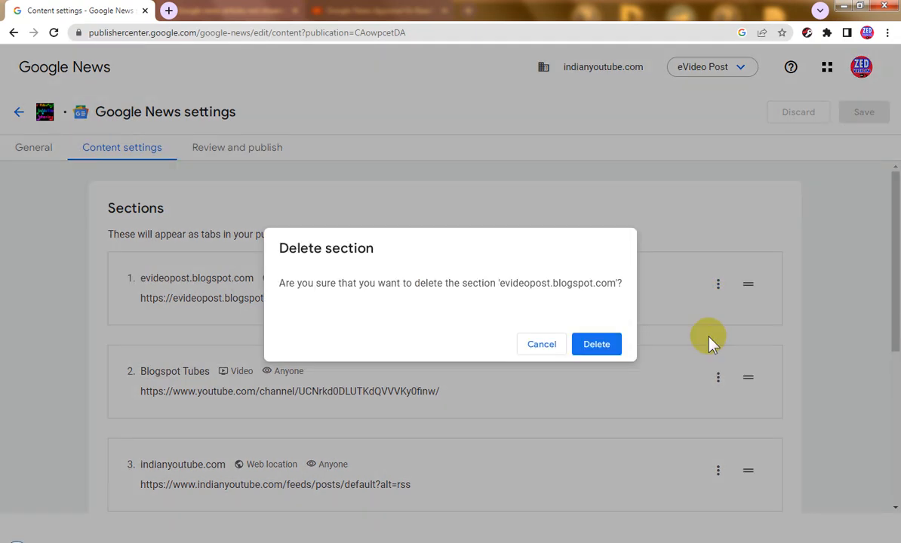
{"action": "left_click", "coordinate": [596, 345]}
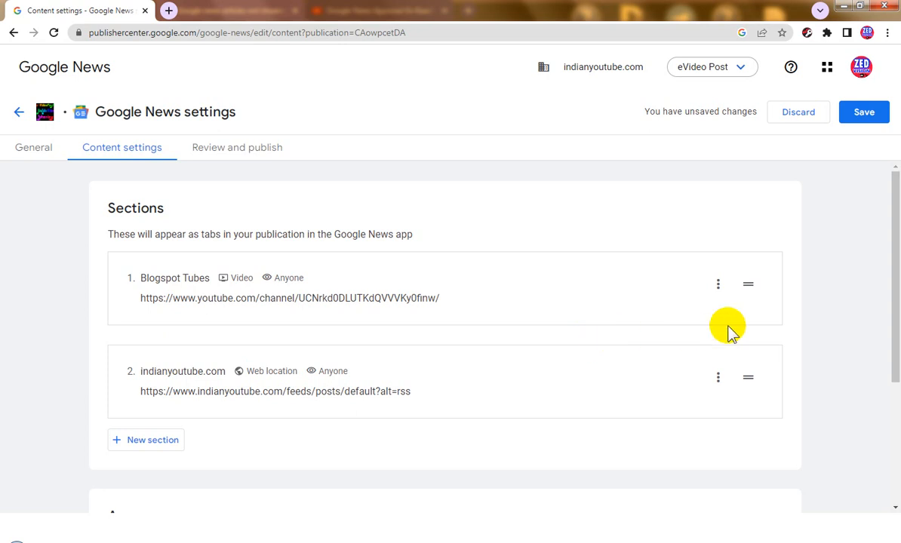
Delete the Blogspot Tubes and indianyoutube.com sections from the publication.
{"action": "left_click", "coordinate": [719, 285]}
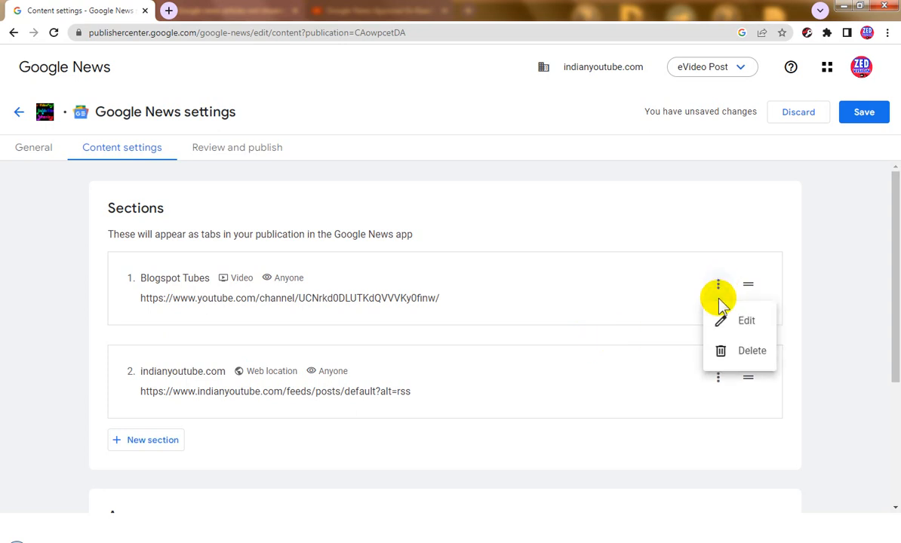
{"action": "left_click", "coordinate": [749, 352]}
{"action": "left_click", "coordinate": [577, 346]}
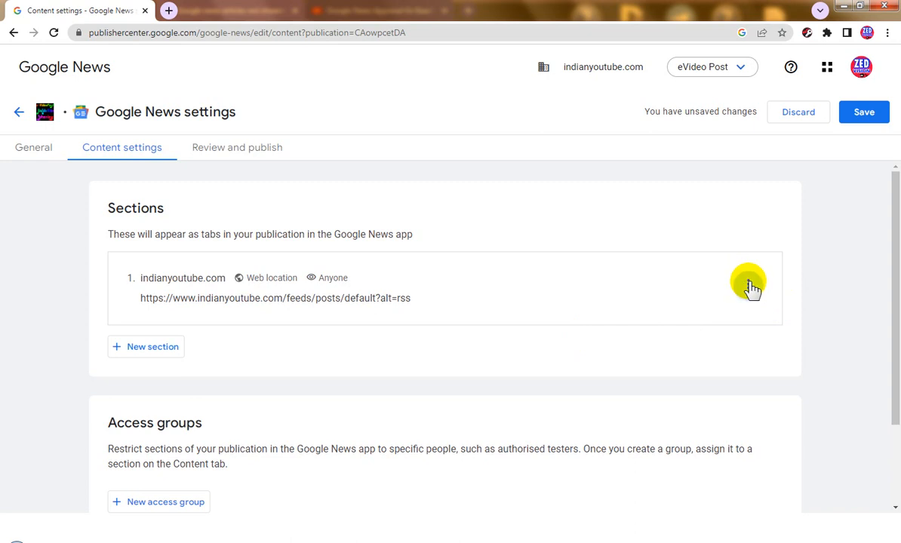
{"action": "left_click", "coordinate": [749, 285]}
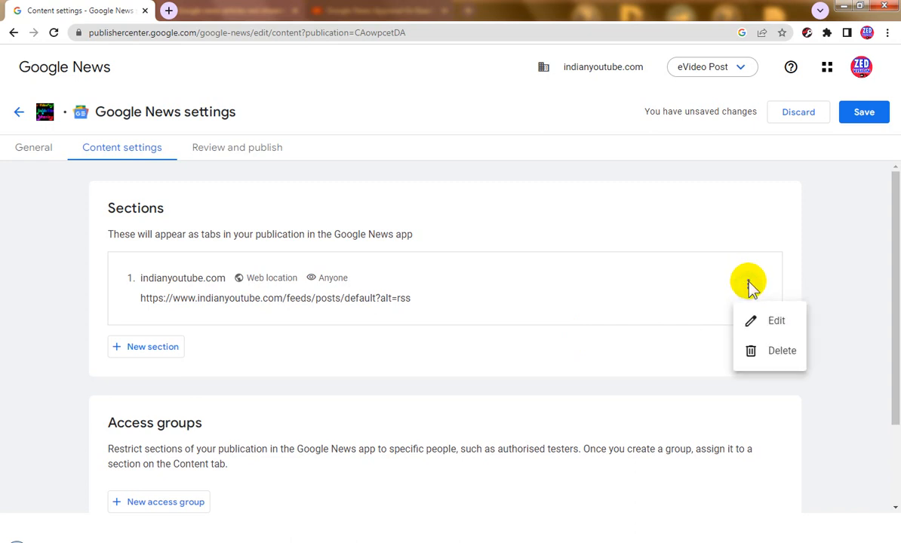
{"action": "left_click", "coordinate": [782, 352]}
{"action": "left_click", "coordinate": [597, 345]}
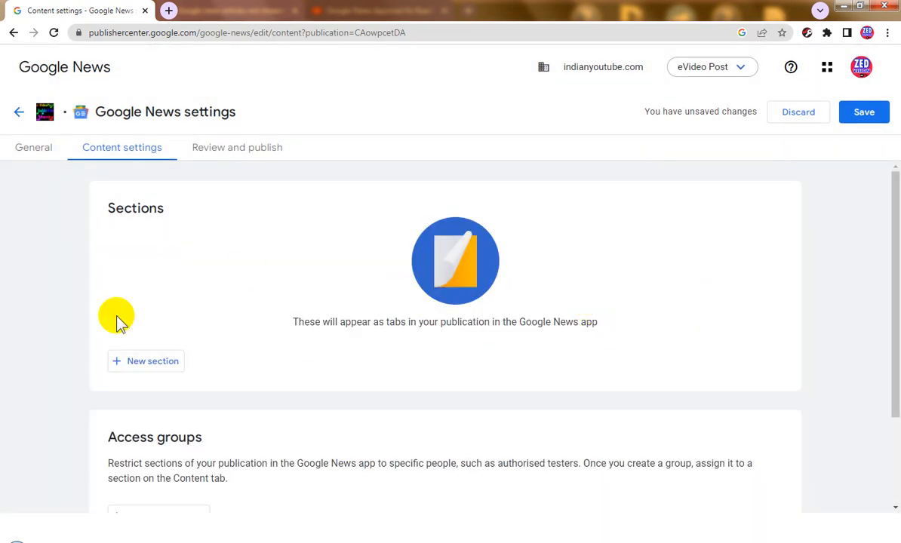
Start a new Feed section titled evideopost.blogspot.com, copying the title from the Notepad notes.
{"action": "left_click", "coordinate": [165, 363]}
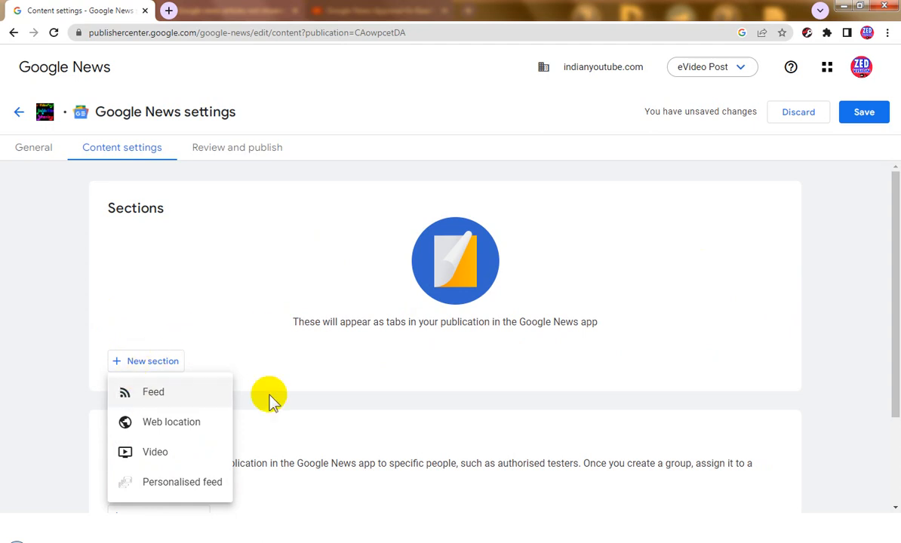
{"action": "left_click", "coordinate": [173, 394]}
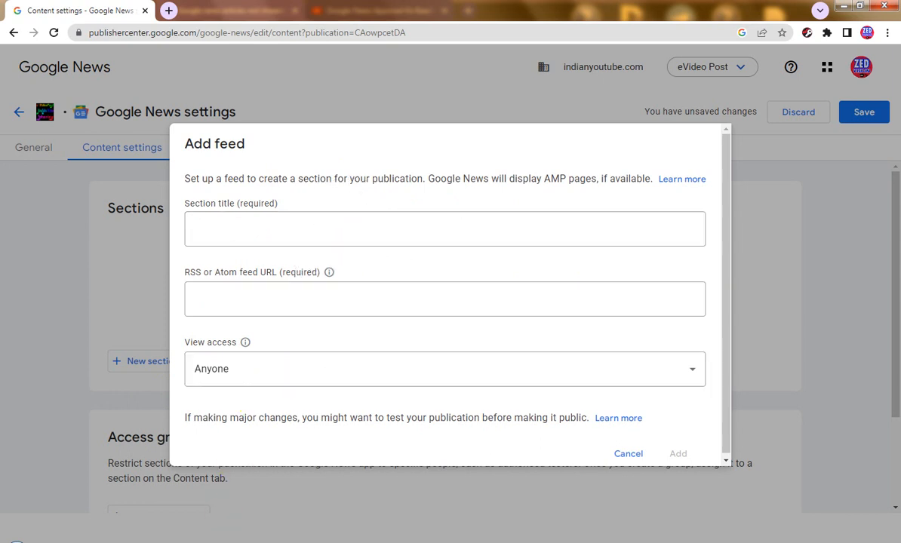
{"action": "left_click", "coordinate": [211, 542]}
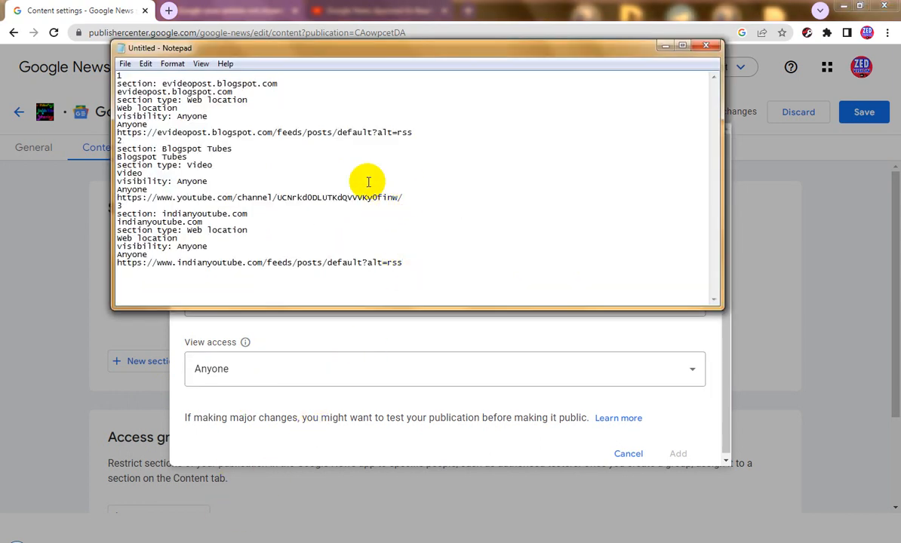
{"action": "left_click_drag", "start_coordinate": [162, 84], "coordinate": [293, 82]}
{"action": "key", "text": "ctrl+c"}
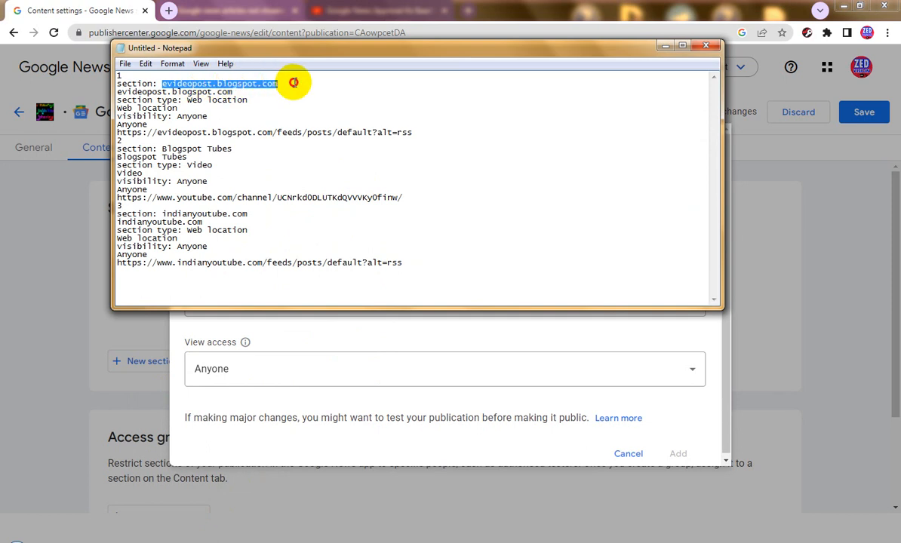
{"action": "left_click", "coordinate": [61, 261]}
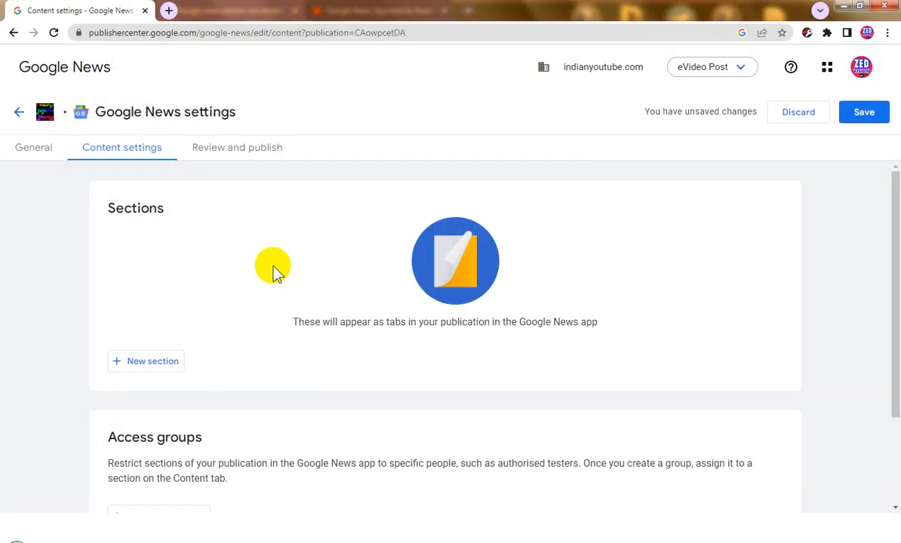
{"action": "left_click", "coordinate": [181, 362]}
{"action": "left_click", "coordinate": [174, 395]}
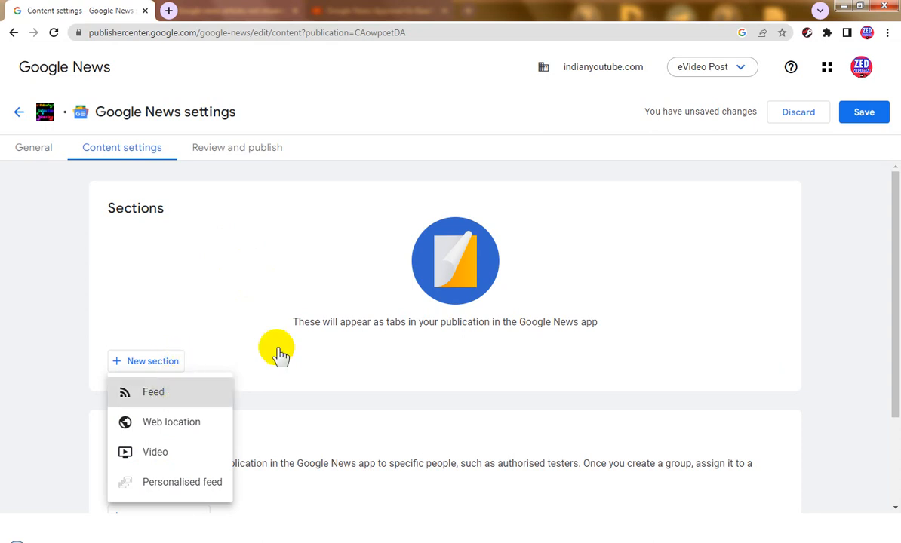
{"action": "left_click", "coordinate": [314, 222]}
{"action": "key", "text": "ctrl+v"}
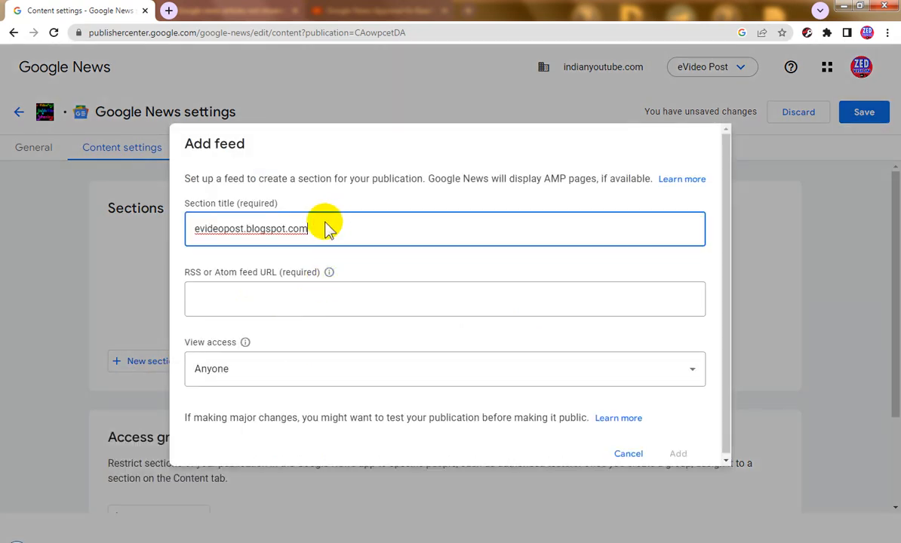
{"action": "key", "text": "alt+Tab"}
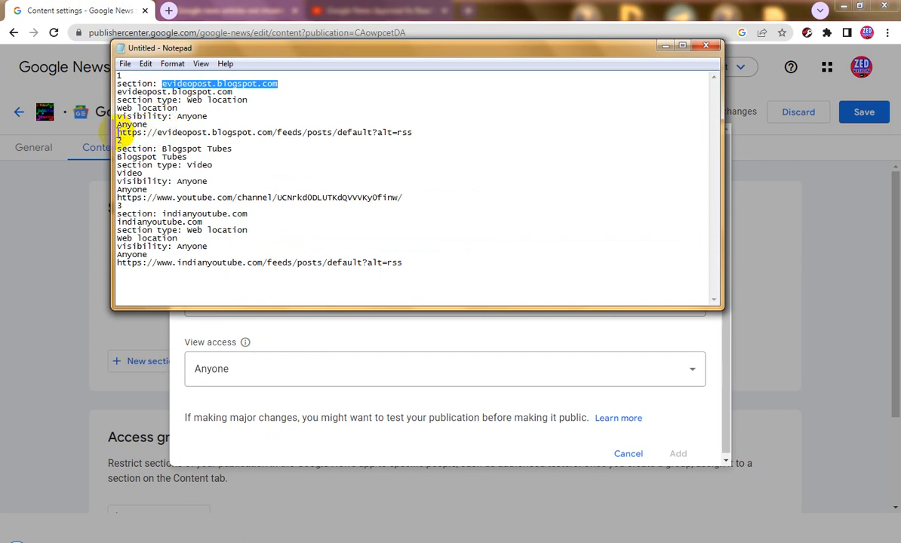
{"action": "left_click_drag", "start_coordinate": [117, 133], "coordinate": [407, 132]}
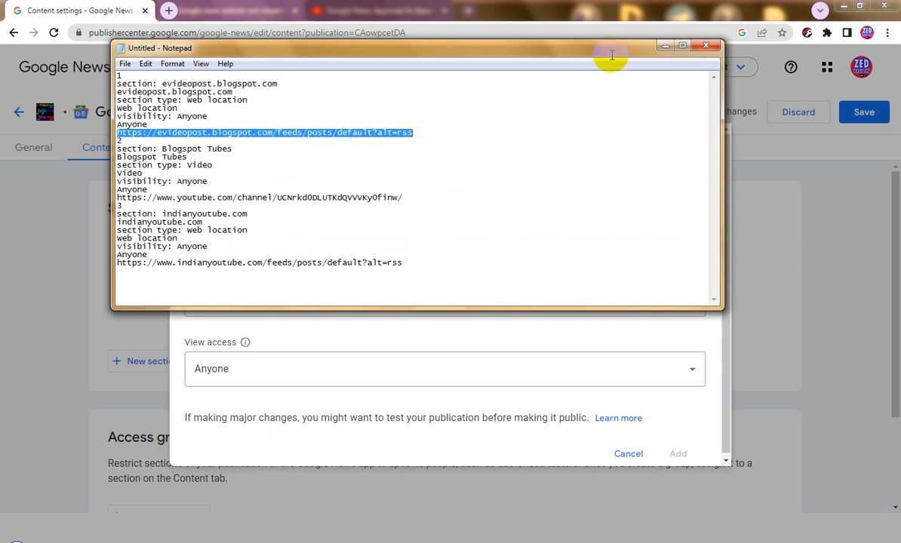
{"action": "left_click", "coordinate": [662, 46]}
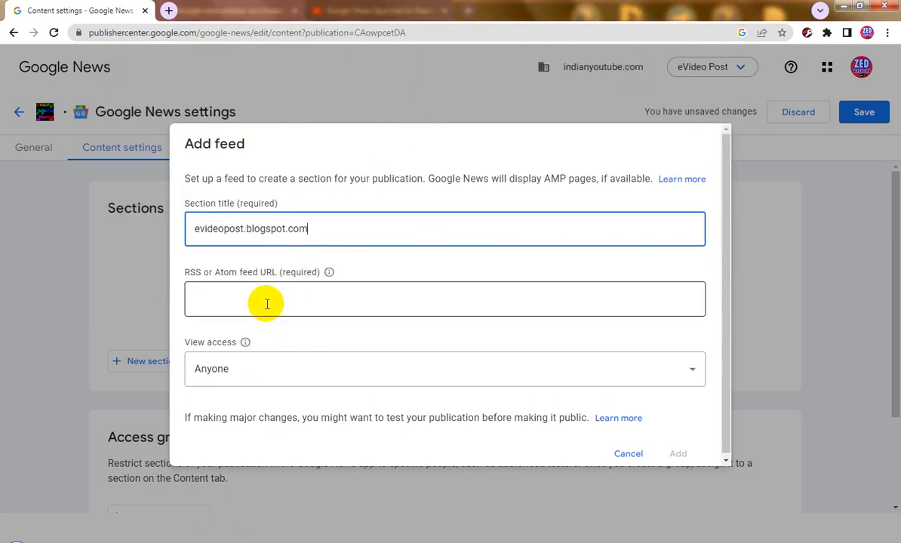
{"action": "left_click", "coordinate": [269, 302]}
{"action": "type", "text": "https://evideopost.blogspot.com/feeds/posts/default?alt=rss"}
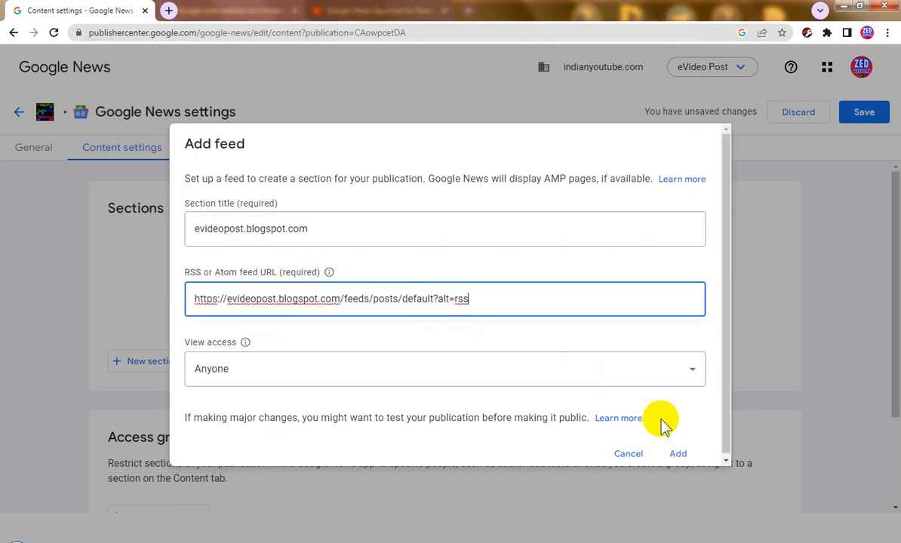
{"action": "left_click", "coordinate": [679, 454]}
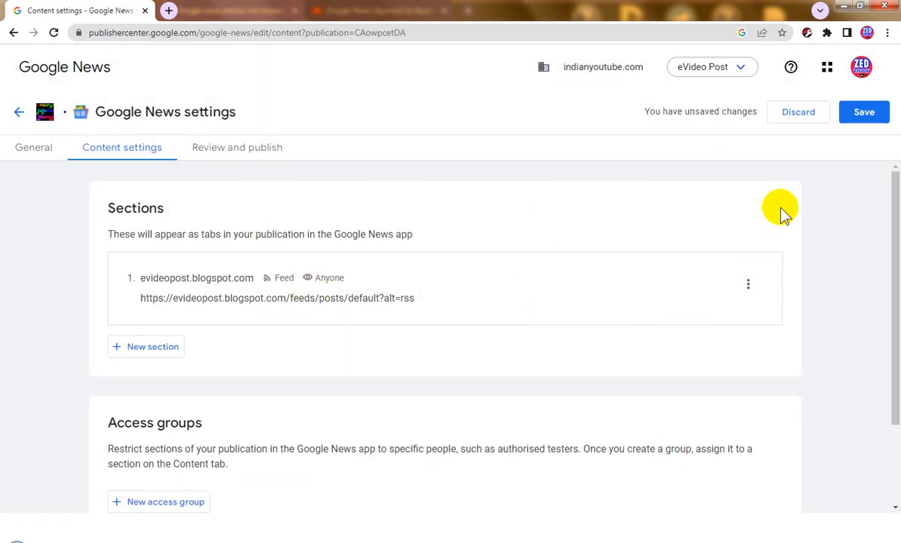
{"action": "left_click", "coordinate": [865, 113]}
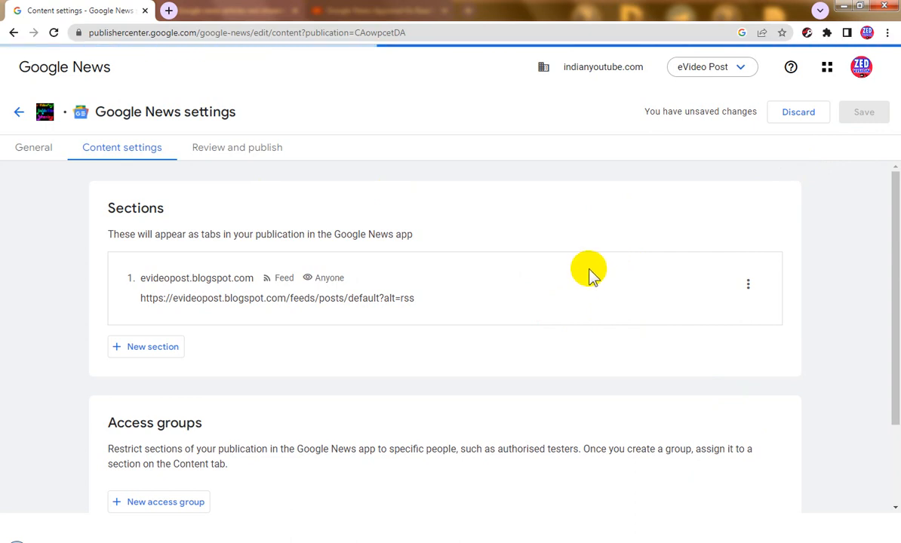
Reload the review and publish page and check the publishing status and the publication preview.
{"action": "left_click", "coordinate": [253, 151]}
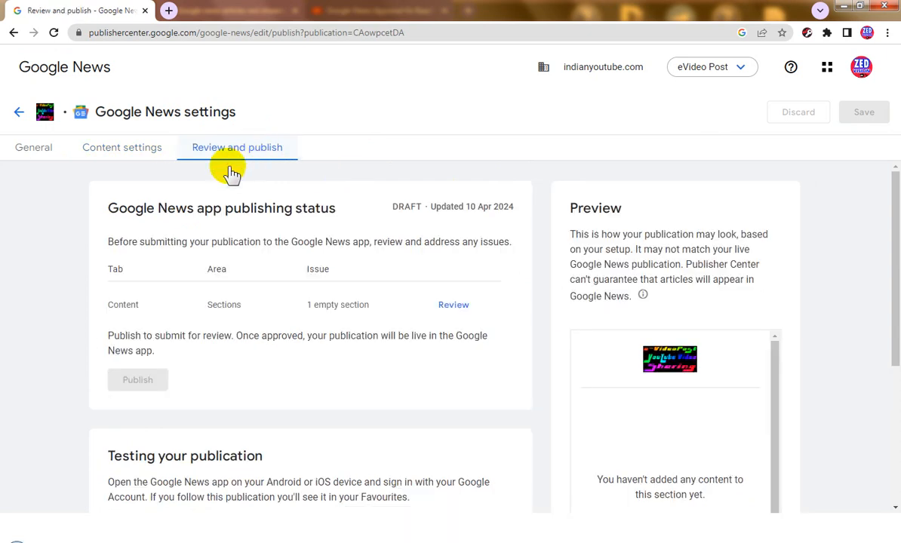
{"action": "left_click", "coordinate": [54, 34]}
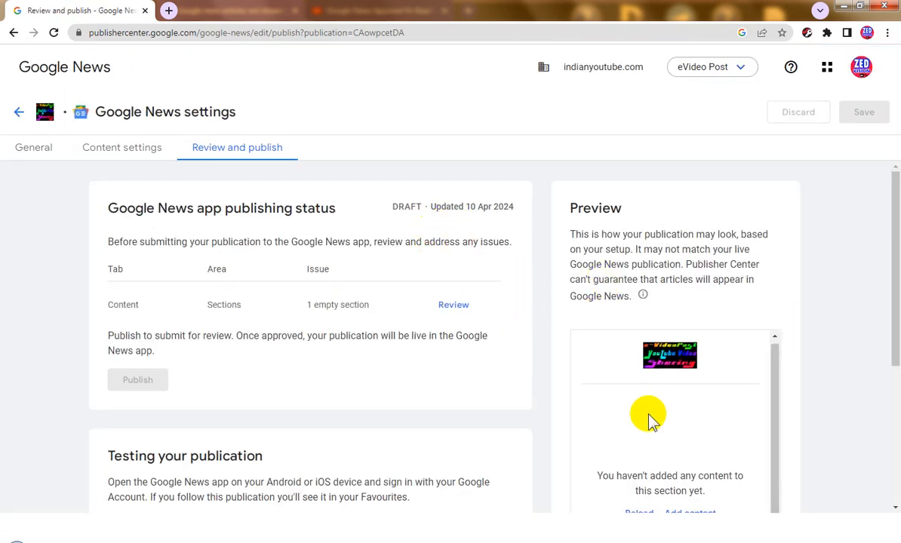
{"action": "scroll", "coordinate": [648, 416], "scroll_direction": "down", "scroll_amount": 1}
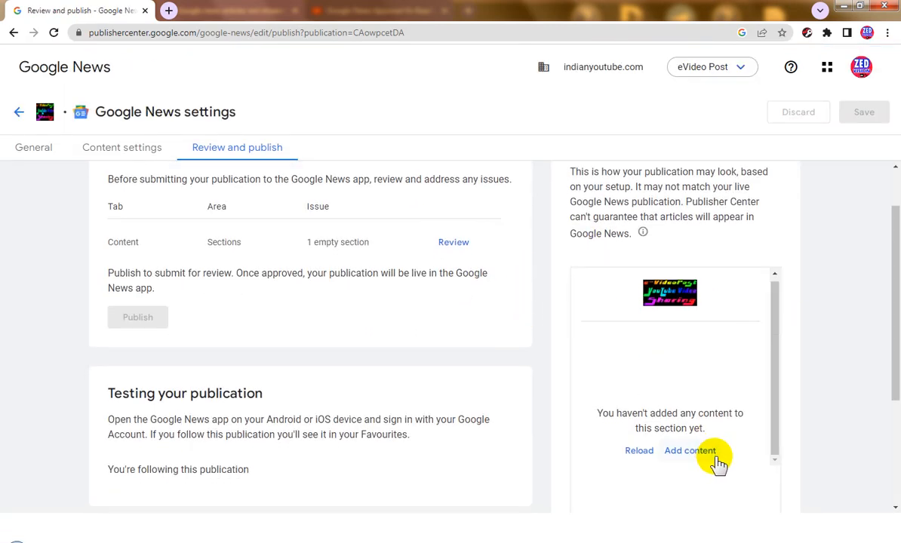
Review the flagged section issue, expand the articles of the evideopost.blogspot.com section and refresh its content.
{"action": "left_click", "coordinate": [464, 243]}
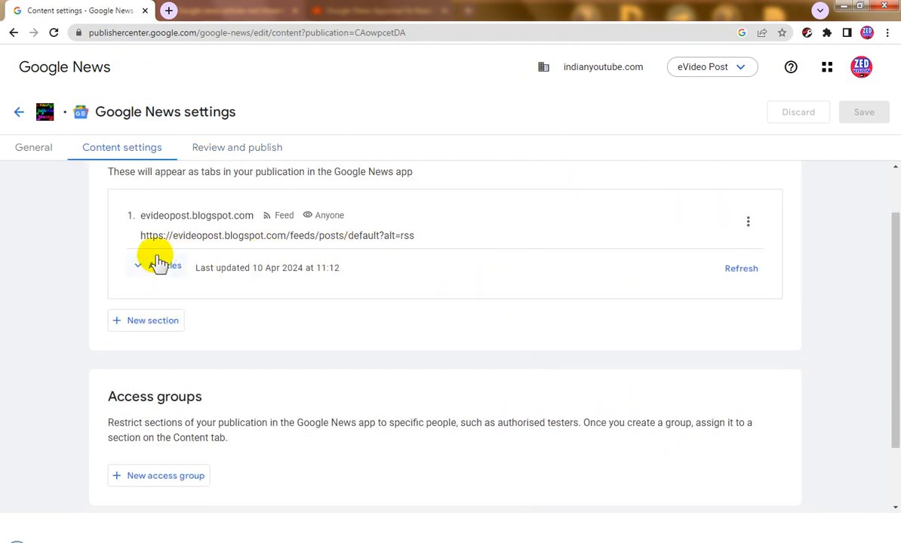
{"action": "left_click", "coordinate": [134, 268]}
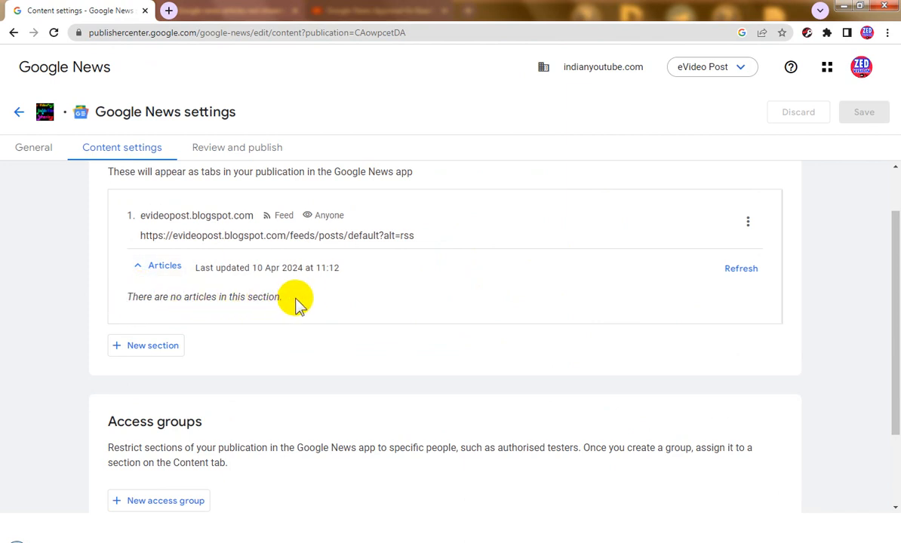
{"action": "left_click", "coordinate": [741, 269]}
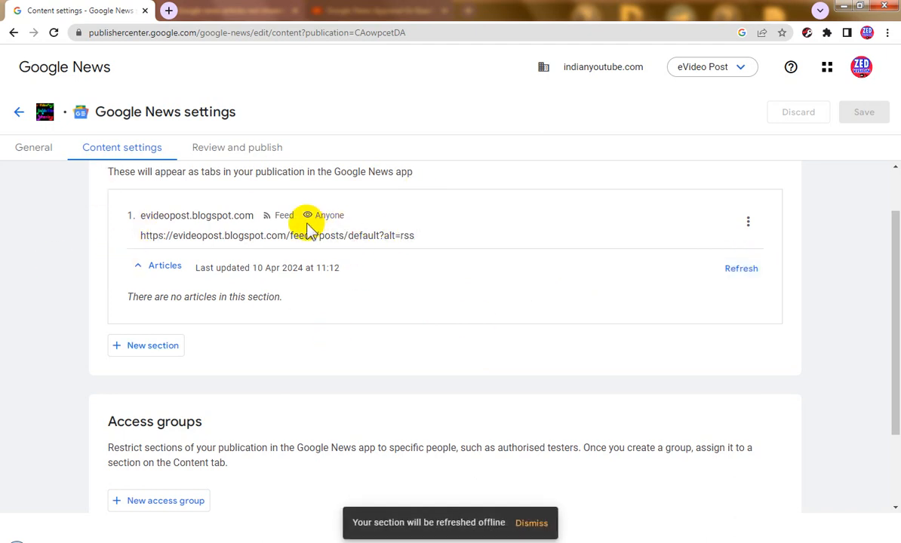
Switch to the Notepad notes and copy the YouTube channel URL of Blogspot Tubes.
{"action": "left_click", "coordinate": [213, 529]}
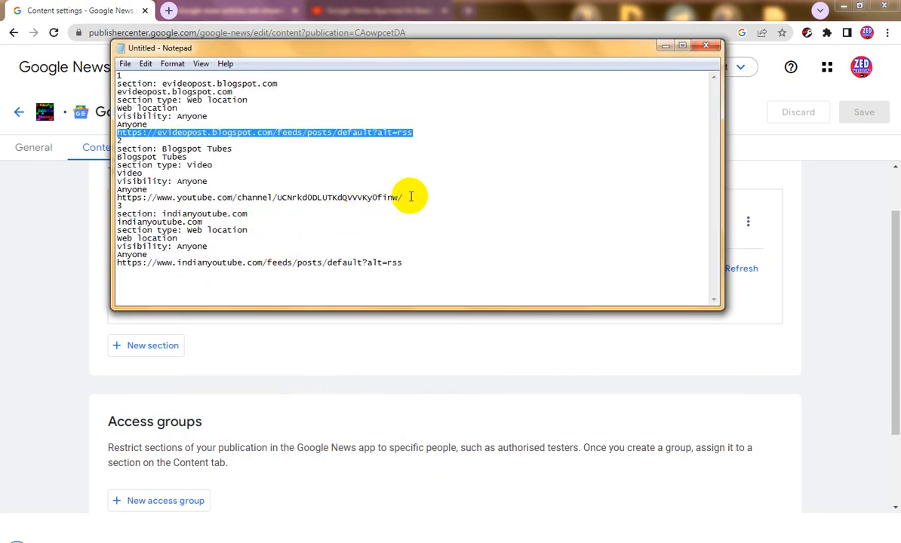
{"action": "left_click_drag", "start_coordinate": [403, 197], "coordinate": [127, 202]}
{"action": "right_click", "coordinate": [132, 200]}
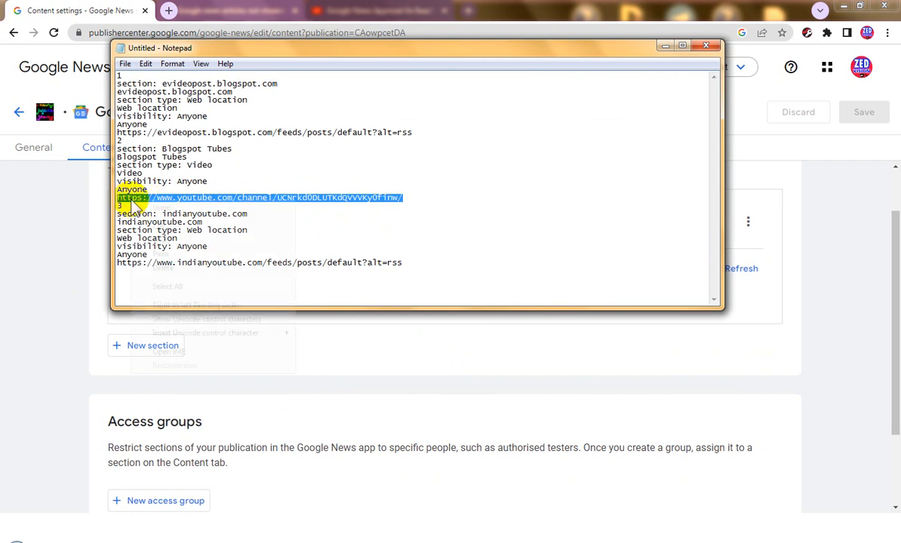
{"action": "left_click", "coordinate": [166, 241]}
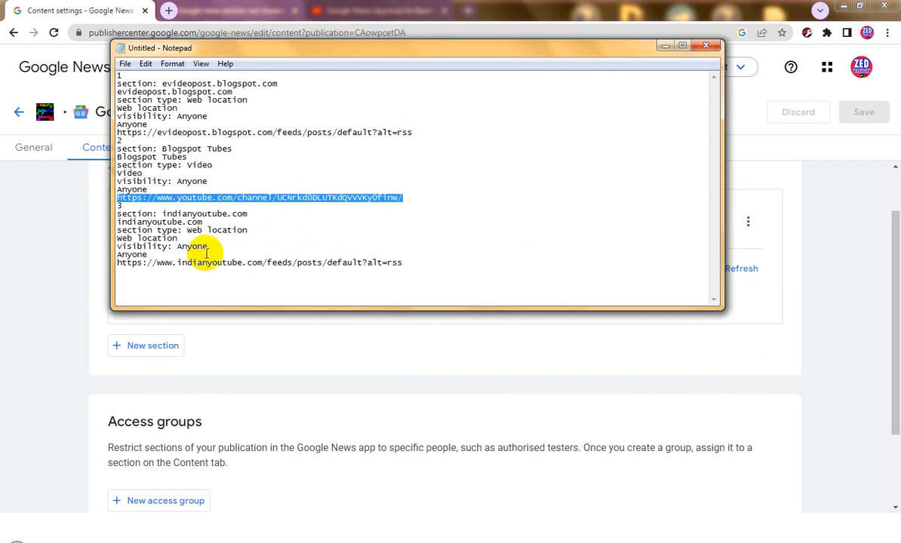
{"action": "left_click", "coordinate": [208, 152]}
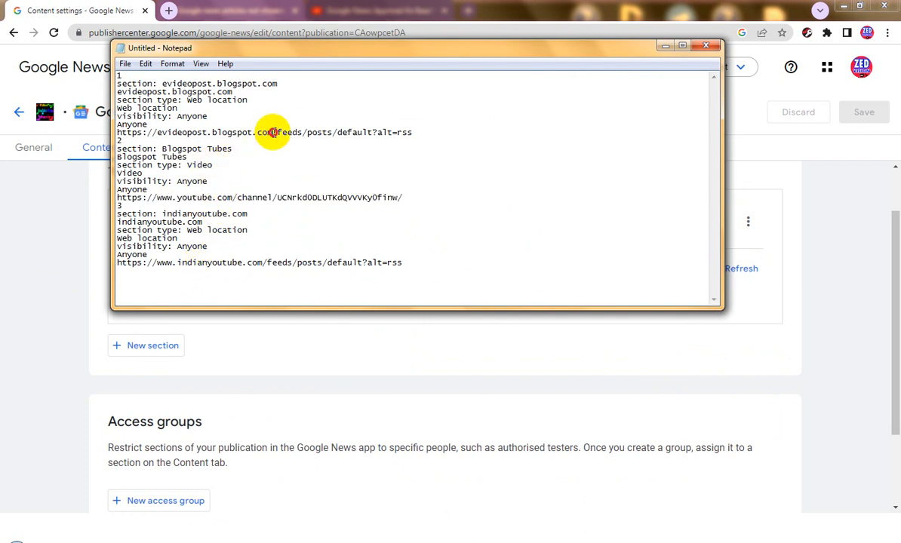
{"action": "left_click_drag", "start_coordinate": [272, 132], "coordinate": [89, 130]}
{"action": "right_click", "coordinate": [160, 133]}
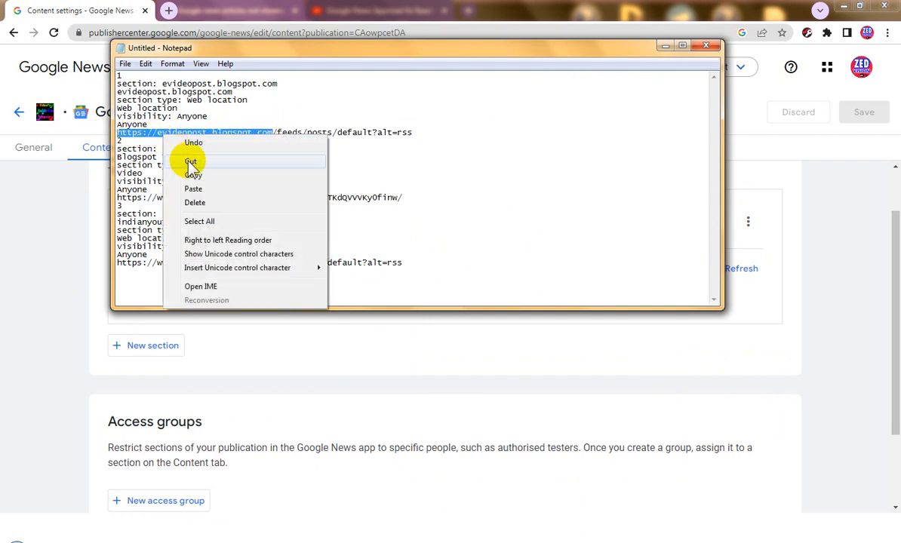
{"action": "left_click", "coordinate": [195, 174]}
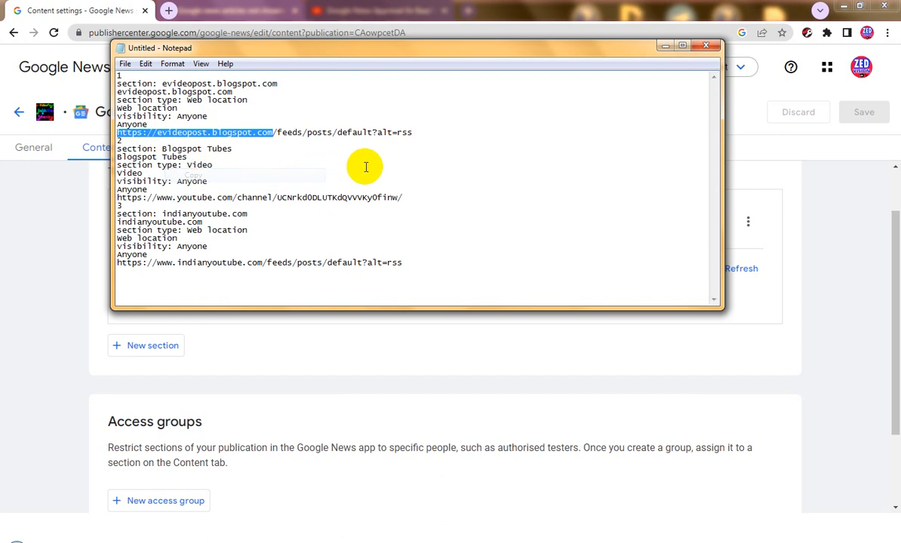
{"action": "left_click", "coordinate": [665, 47]}
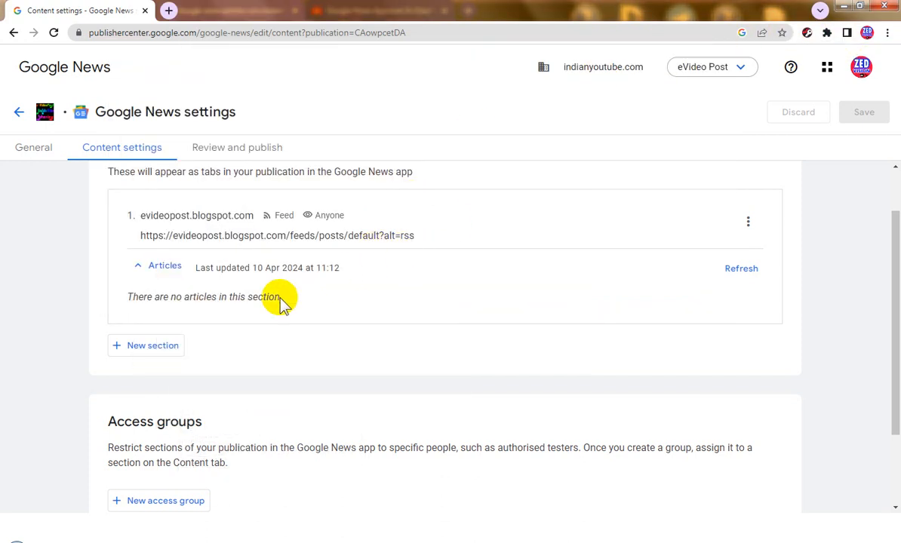
{"action": "left_click", "coordinate": [188, 349]}
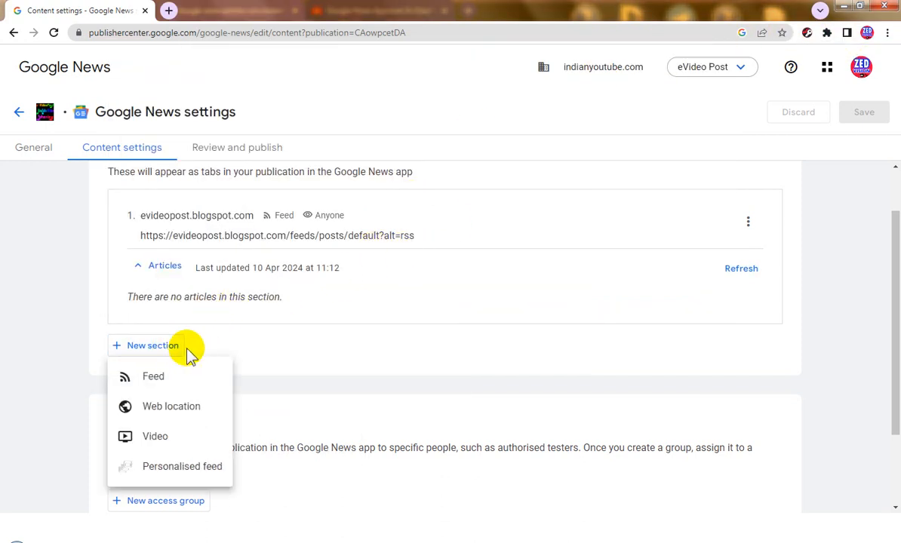
{"action": "left_click", "coordinate": [175, 408]}
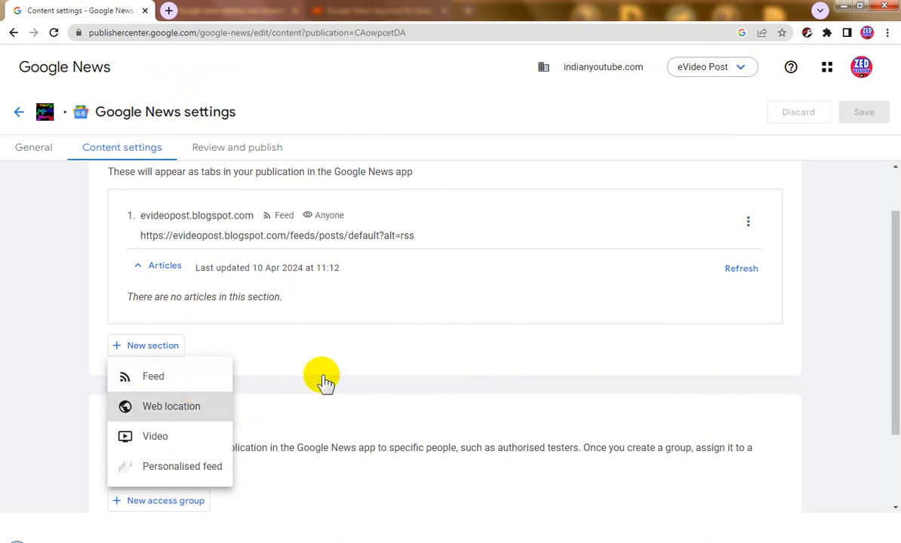
{"action": "left_click", "coordinate": [255, 317]}
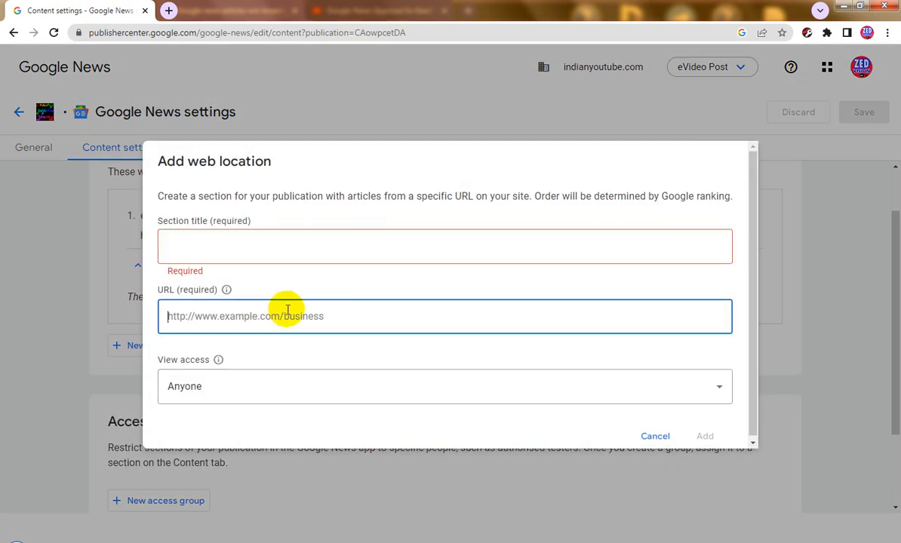
{"action": "key", "text": "ctrl+v"}
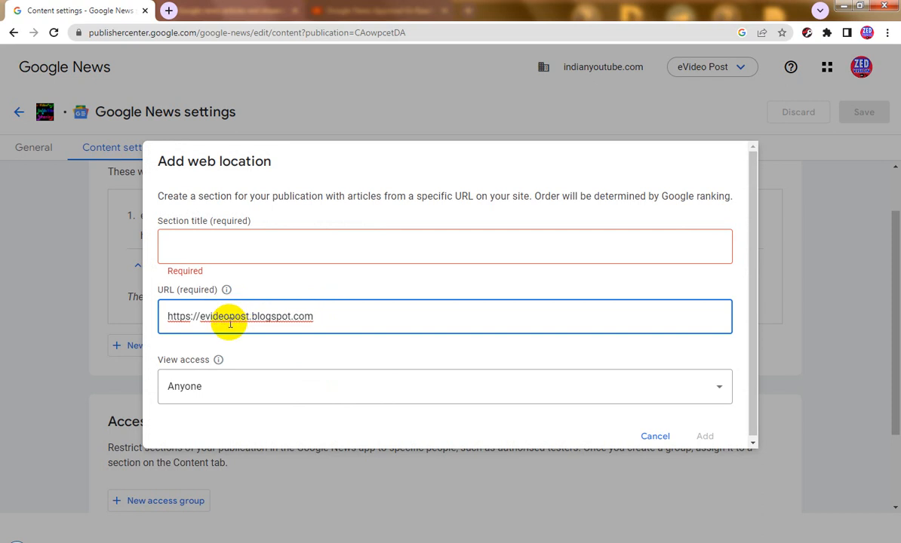
{"action": "left_click_drag", "start_coordinate": [200, 318], "coordinate": [288, 317]}
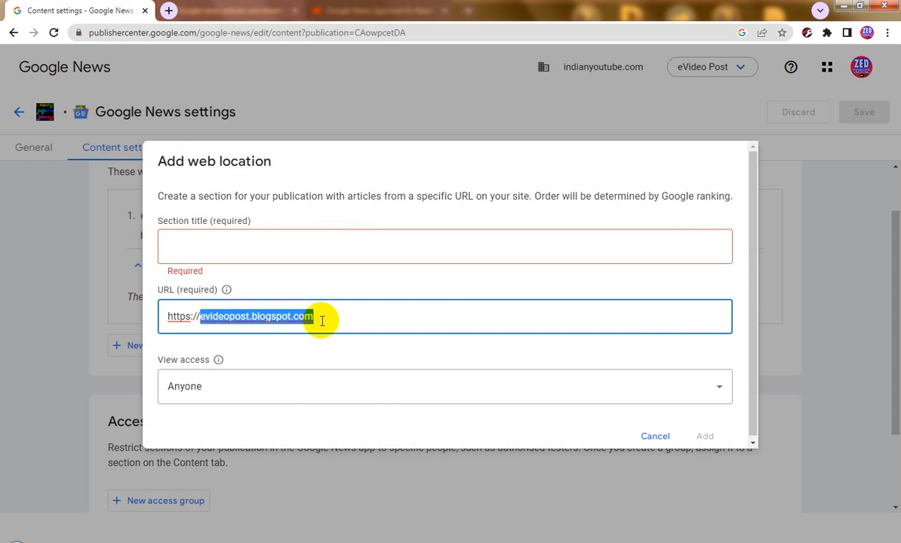
{"action": "left_click", "coordinate": [216, 249]}
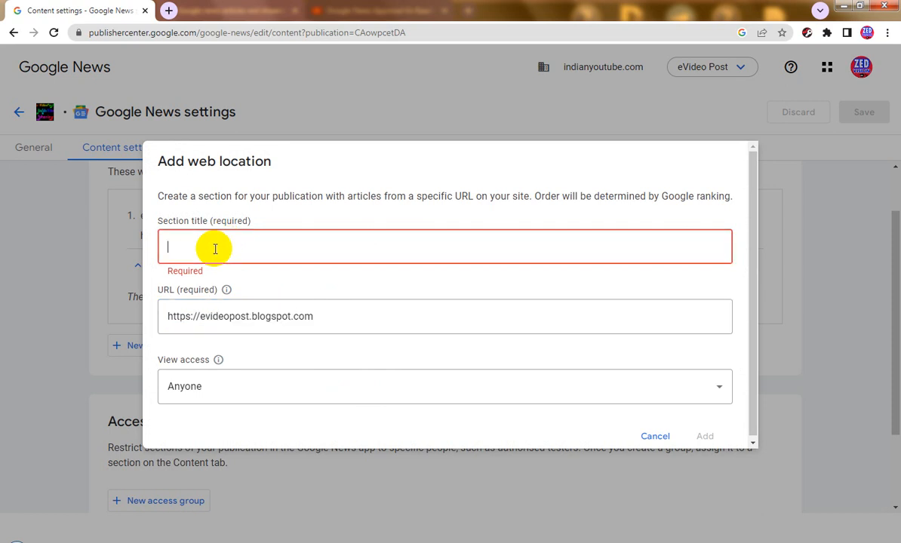
{"action": "key", "text": "ctrl+v"}
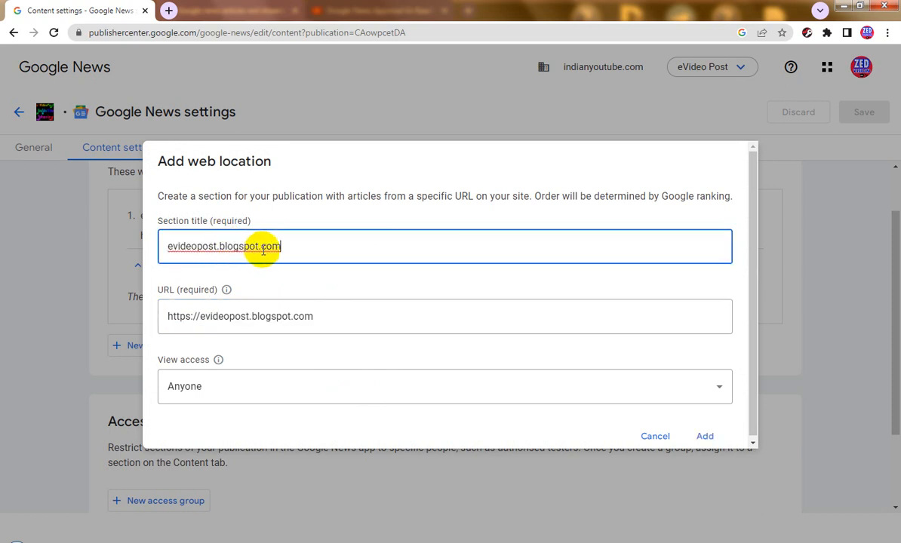
{"action": "left_click", "coordinate": [706, 438]}
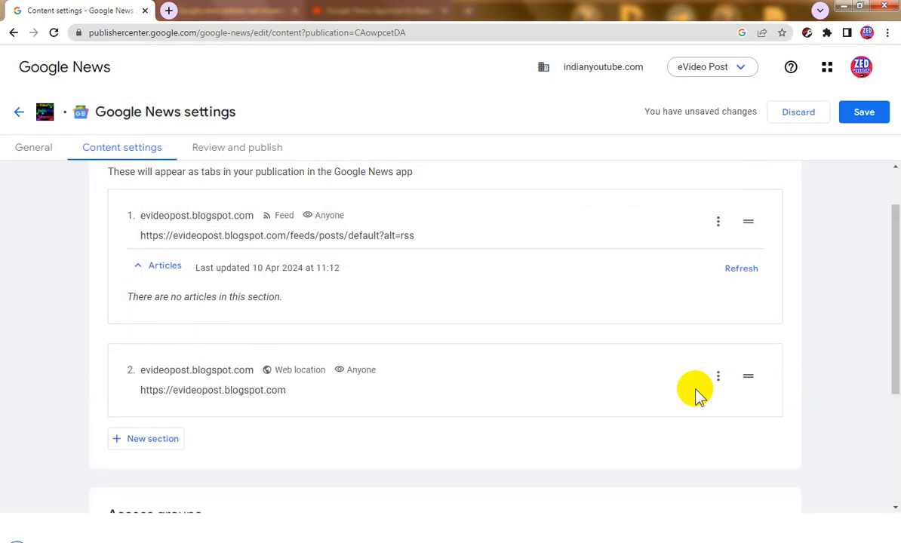
{"action": "left_click", "coordinate": [866, 115]}
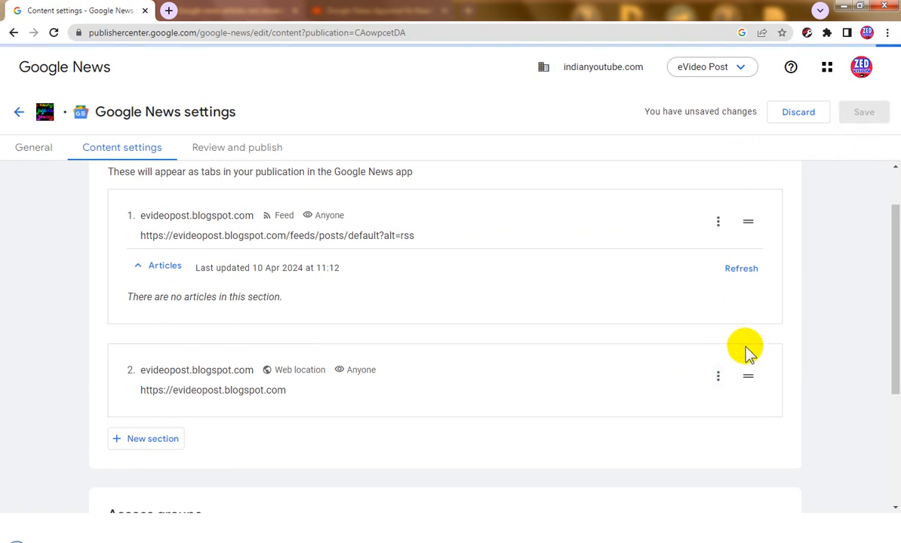
Reload the content settings, check the listed sections and continue to the review and publish page.
{"action": "left_click", "coordinate": [55, 33]}
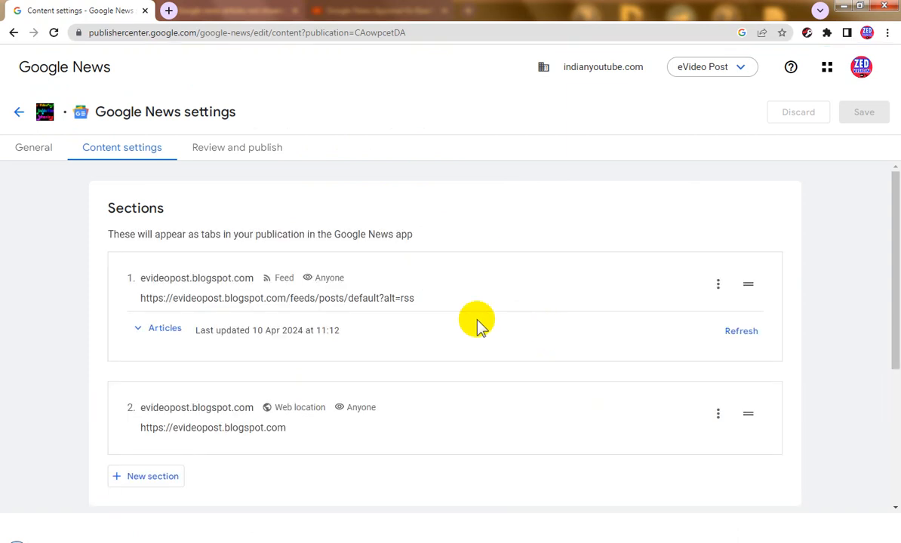
{"action": "scroll", "coordinate": [351, 400], "scroll_direction": "down", "scroll_amount": 2}
{"action": "scroll", "coordinate": [351, 400], "scroll_direction": "down", "scroll_amount": 1}
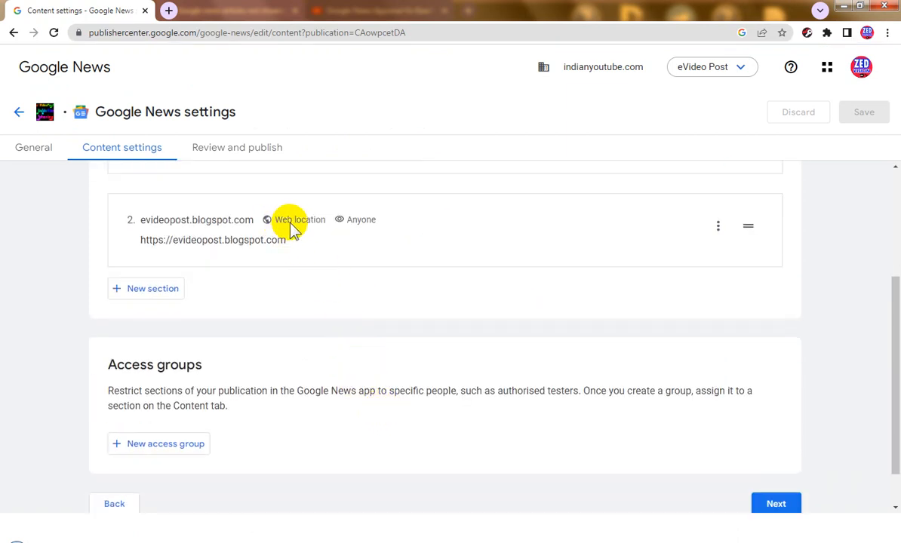
{"action": "scroll", "coordinate": [540, 366], "scroll_direction": "up", "scroll_amount": 1}
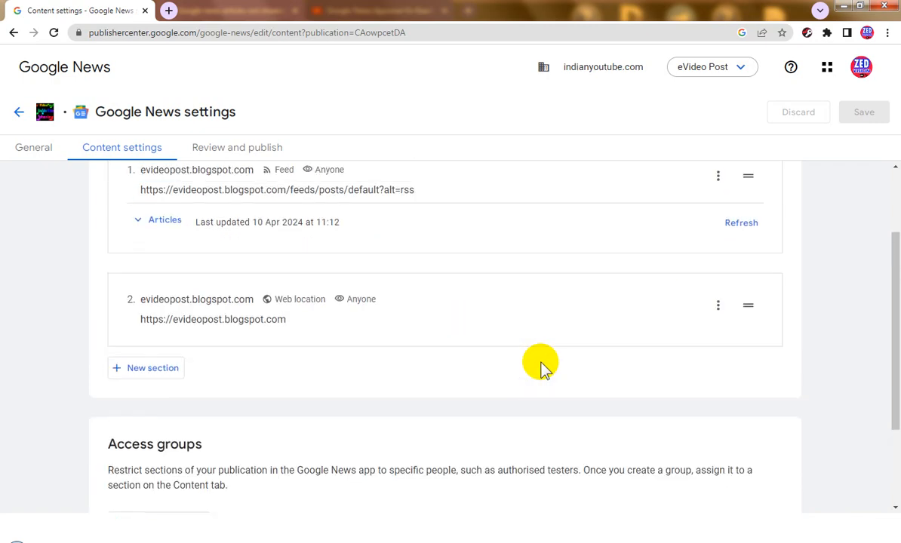
{"action": "scroll", "coordinate": [636, 388], "scroll_direction": "down", "scroll_amount": 2}
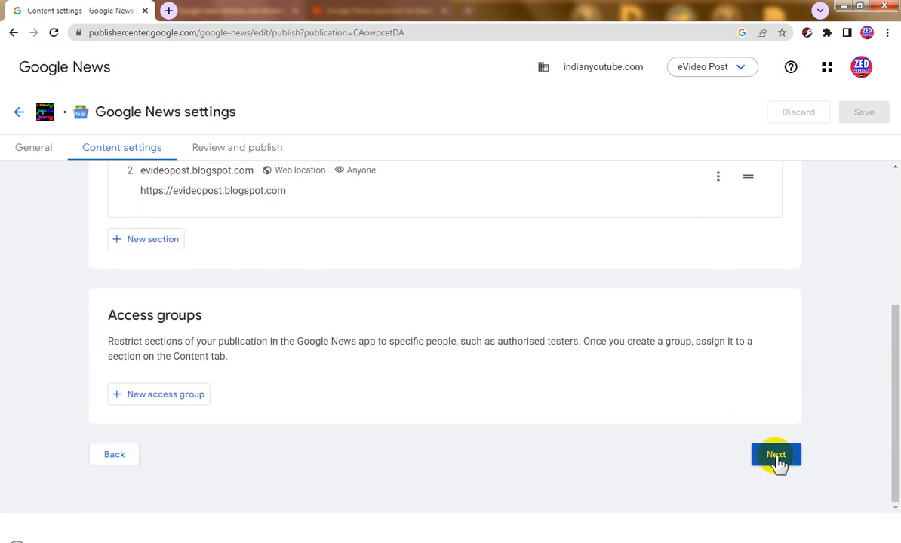
{"action": "left_click", "coordinate": [778, 458]}
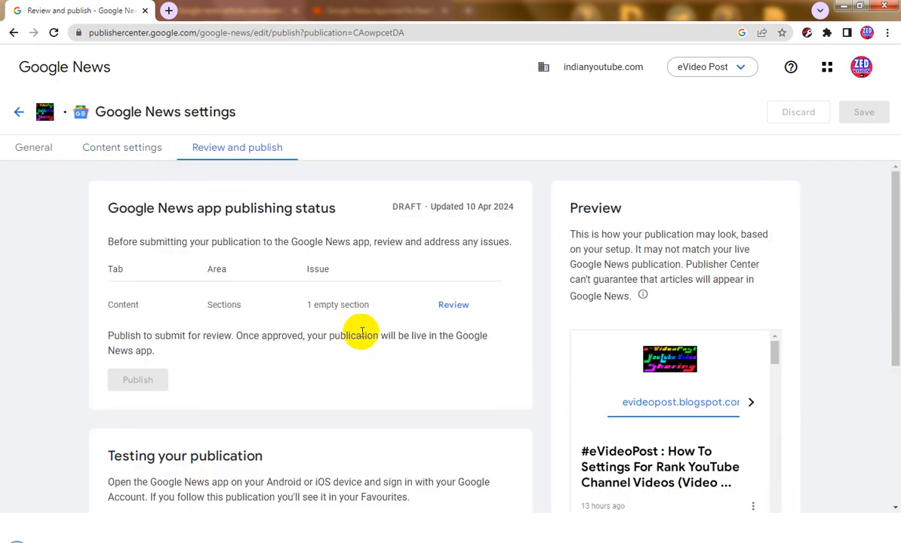
Examine the evideopost.blogspot.com articles throughout the publication preview.
{"action": "scroll", "coordinate": [695, 419], "scroll_direction": "down", "scroll_amount": 2}
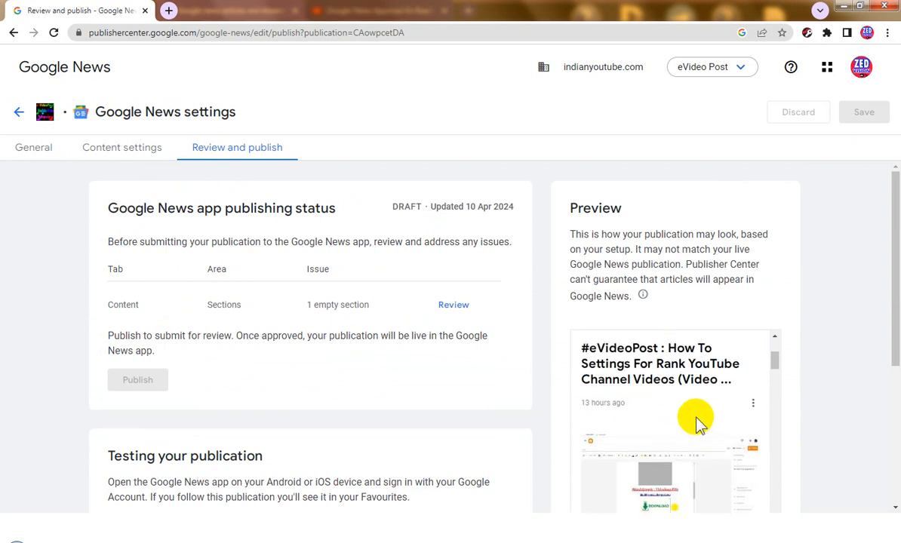
{"action": "scroll", "coordinate": [698, 425], "scroll_direction": "up", "scroll_amount": 1}
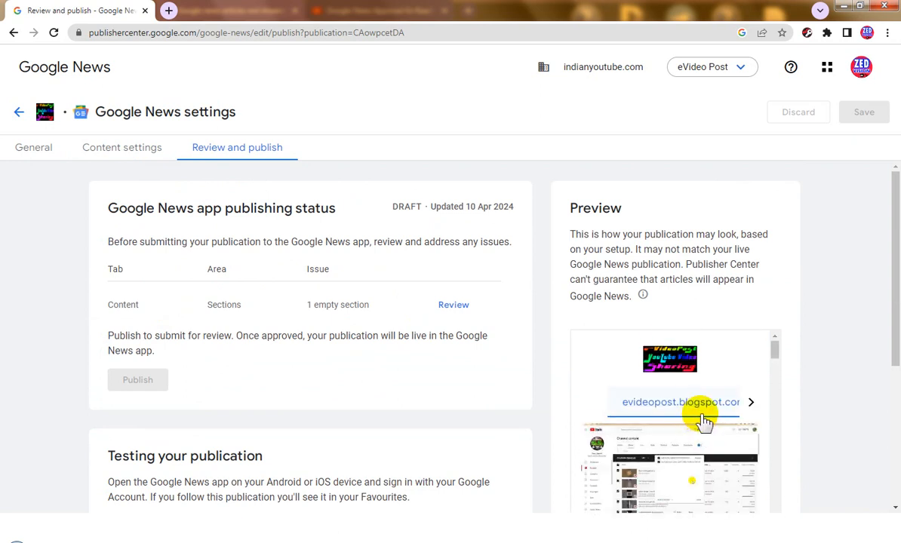
{"action": "scroll", "coordinate": [704, 422], "scroll_direction": "down", "scroll_amount": 5}
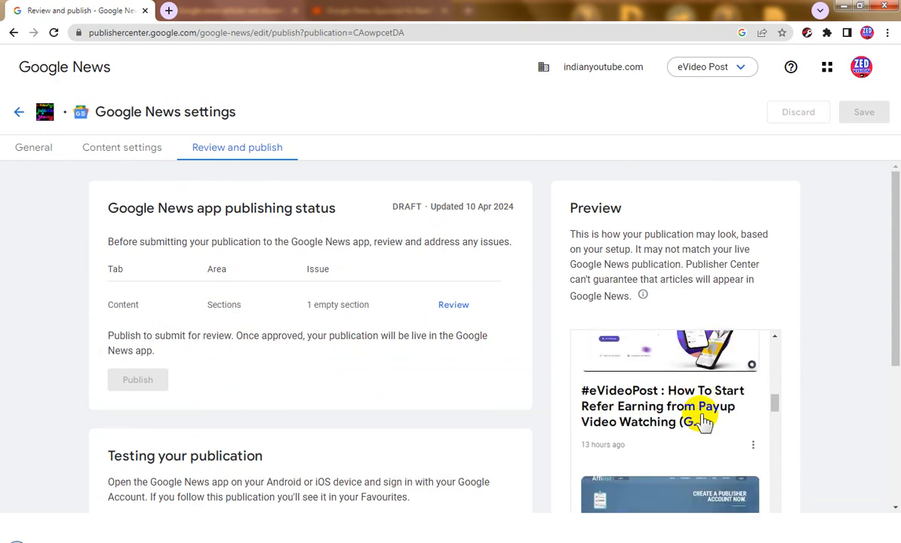
{"action": "scroll", "coordinate": [703, 423], "scroll_direction": "down", "scroll_amount": 8}
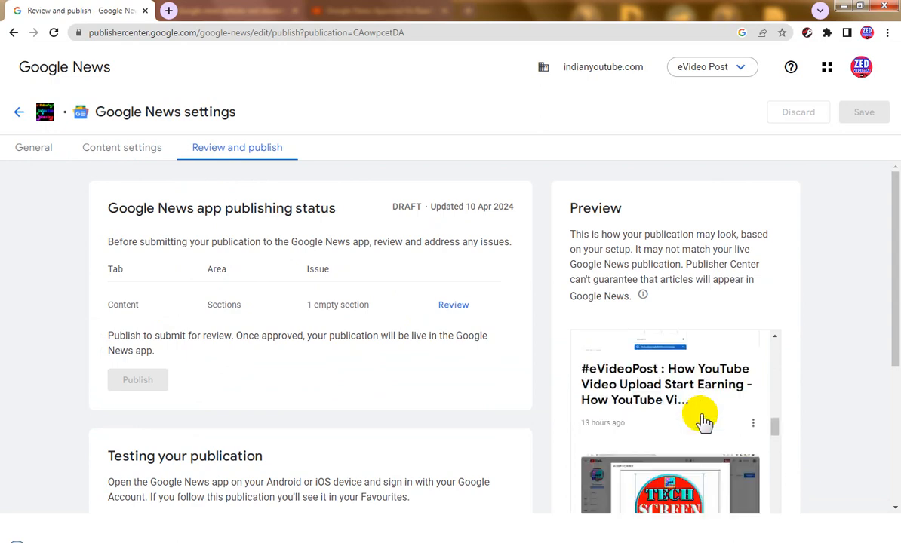
{"action": "scroll", "coordinate": [703, 422], "scroll_direction": "down", "scroll_amount": 6}
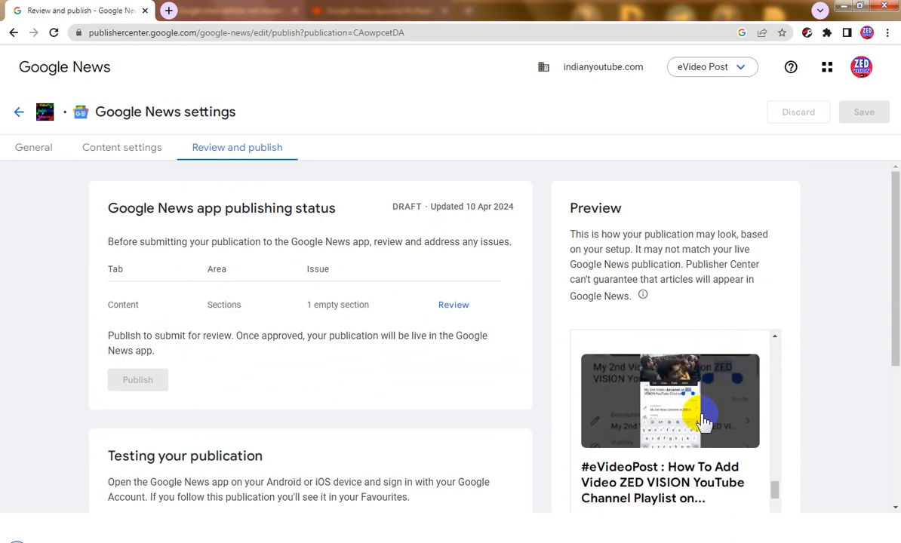
{"action": "scroll", "coordinate": [703, 423], "scroll_direction": "down", "scroll_amount": 8}
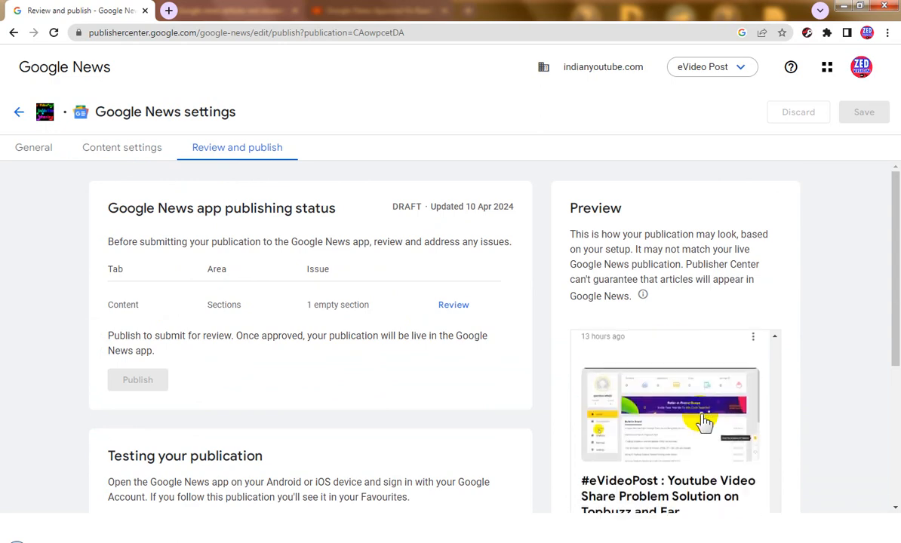
{"action": "scroll", "coordinate": [702, 419], "scroll_direction": "down", "scroll_amount": 6}
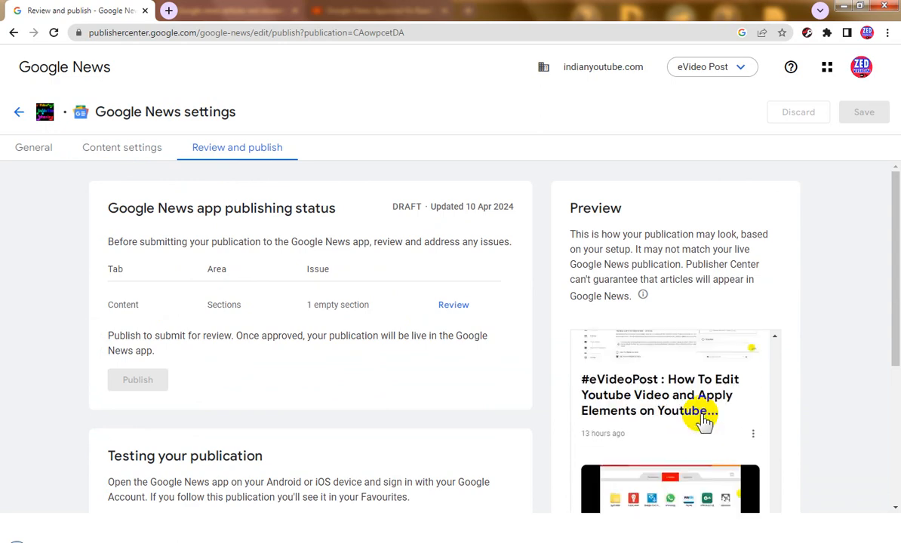
Review the flagged sections issue, refresh the evideopost.blogspot.com feed section and look through its article list.
{"action": "left_click", "coordinate": [445, 303]}
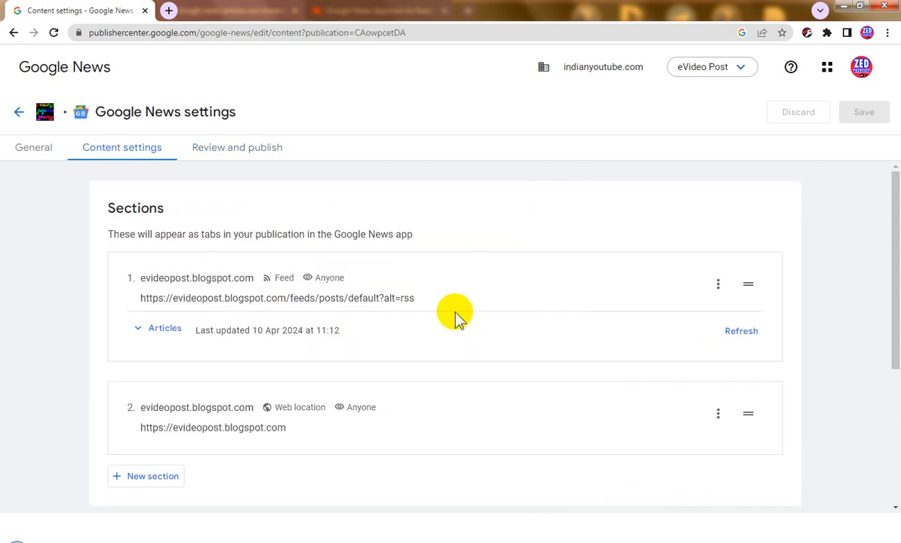
{"action": "left_click", "coordinate": [730, 334]}
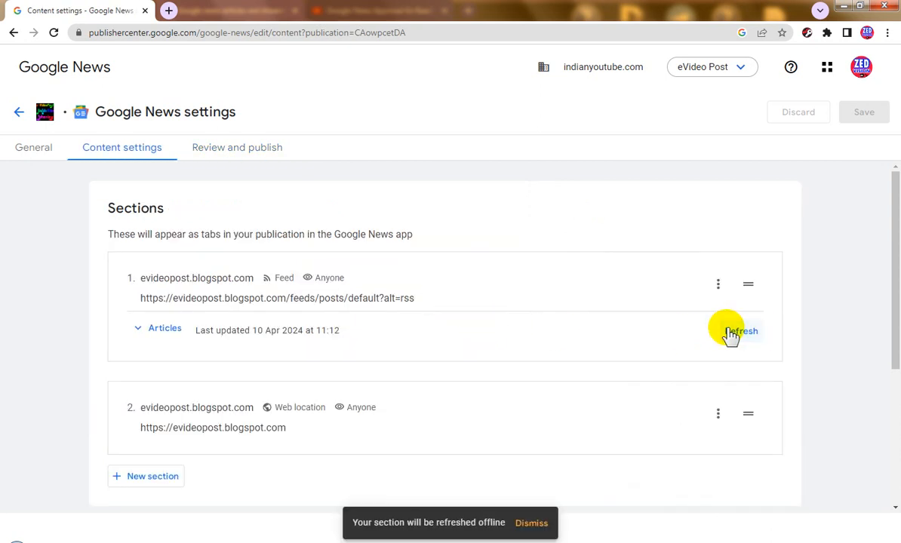
{"action": "left_click", "coordinate": [137, 333]}
{"action": "scroll", "coordinate": [291, 362], "scroll_direction": "down", "scroll_amount": 3}
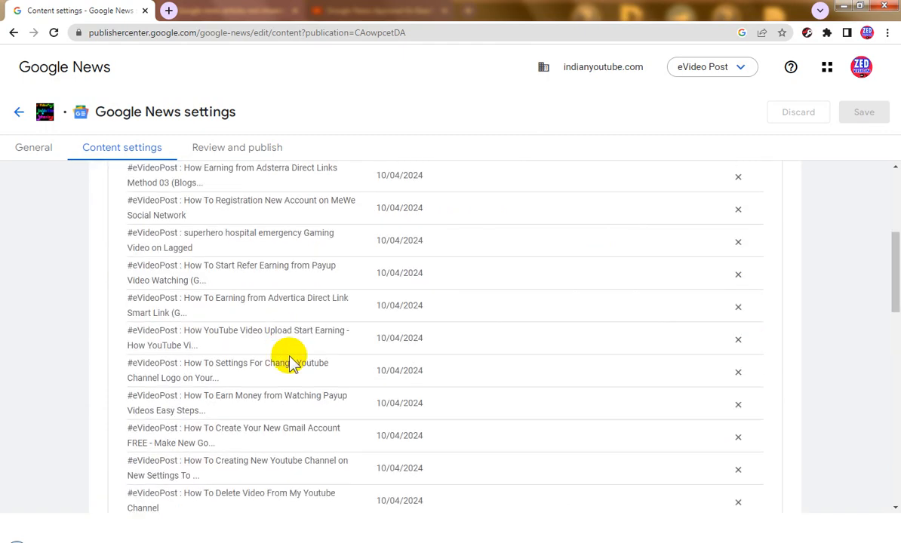
{"action": "scroll", "coordinate": [293, 364], "scroll_direction": "down", "scroll_amount": 10}
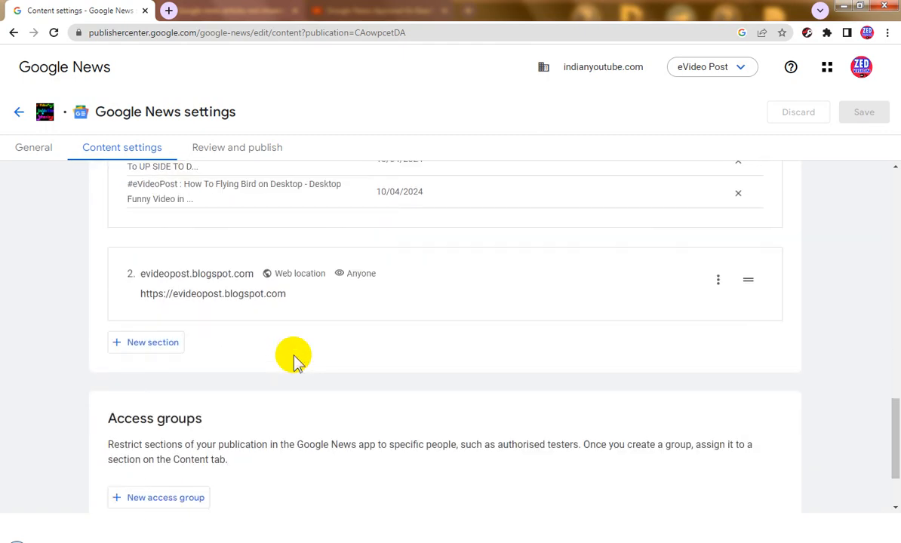
{"action": "scroll", "coordinate": [295, 361], "scroll_direction": "up", "scroll_amount": 15}
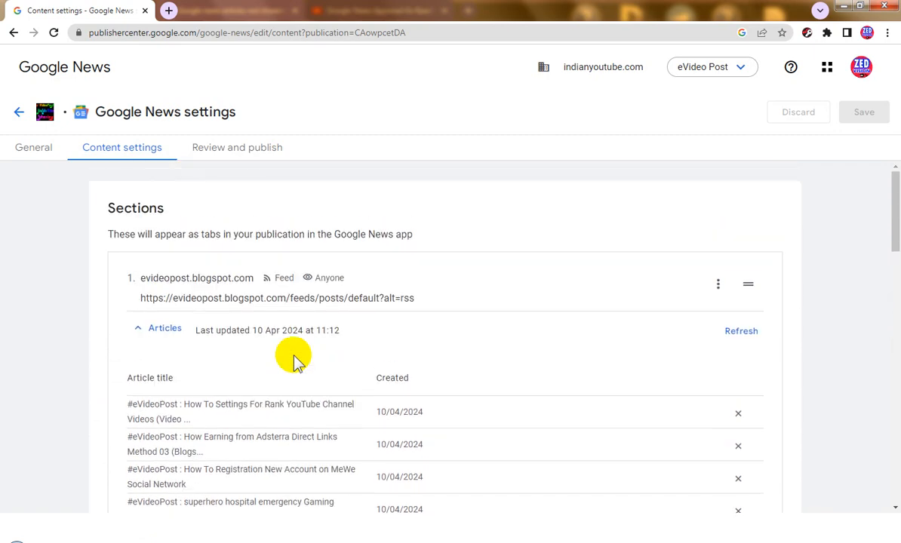